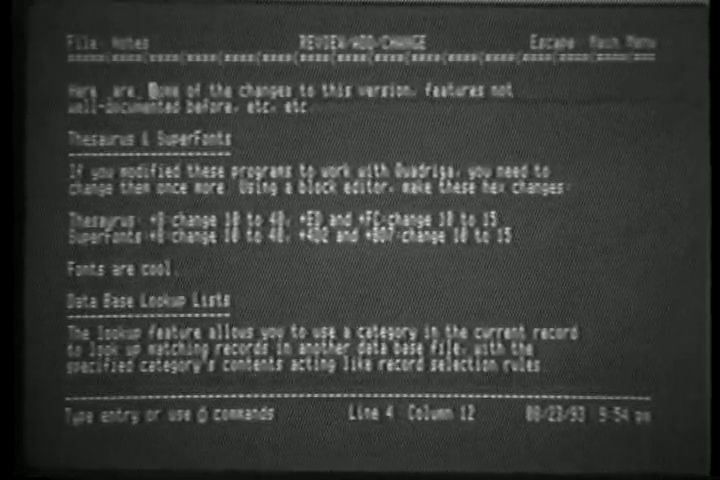
- Insert the superscript printer code before 'some' and remove the extra space
key("super+o")
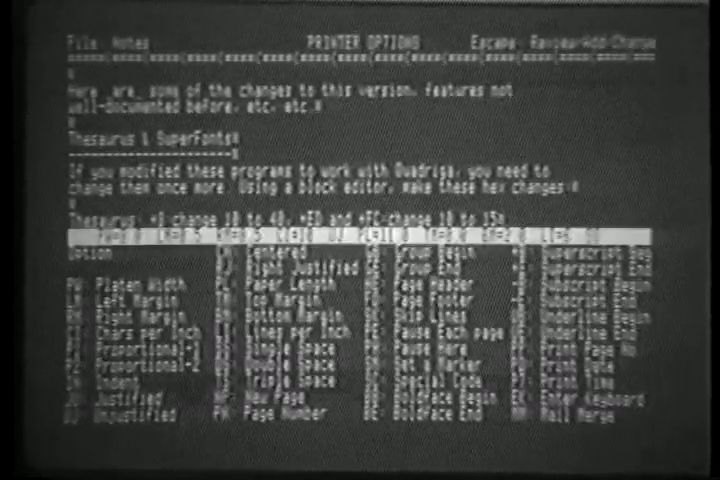
type("*")
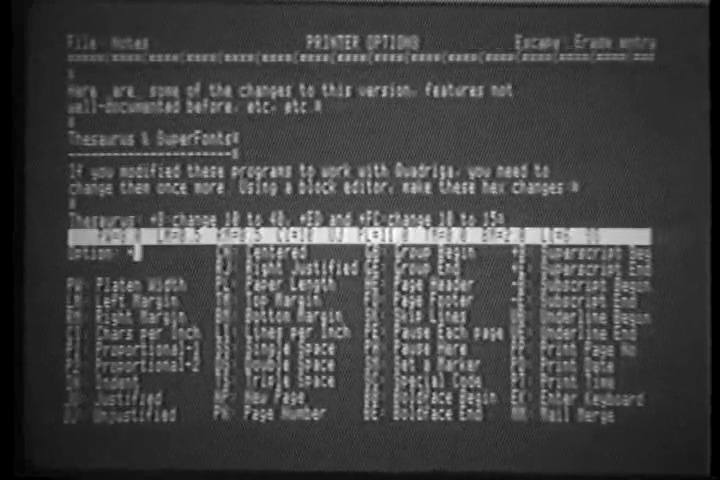
key("Escape")
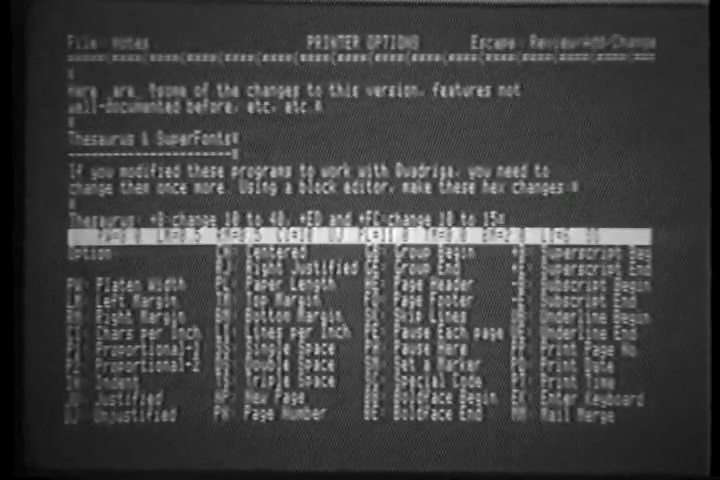
type("*")
key("Escape")
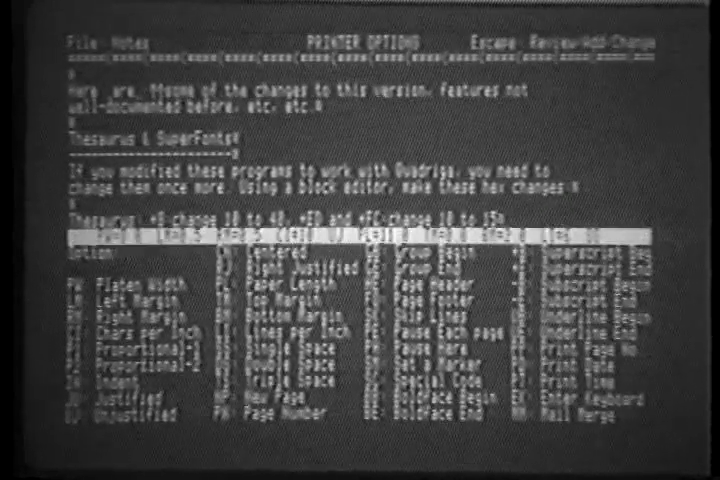
key("Right")
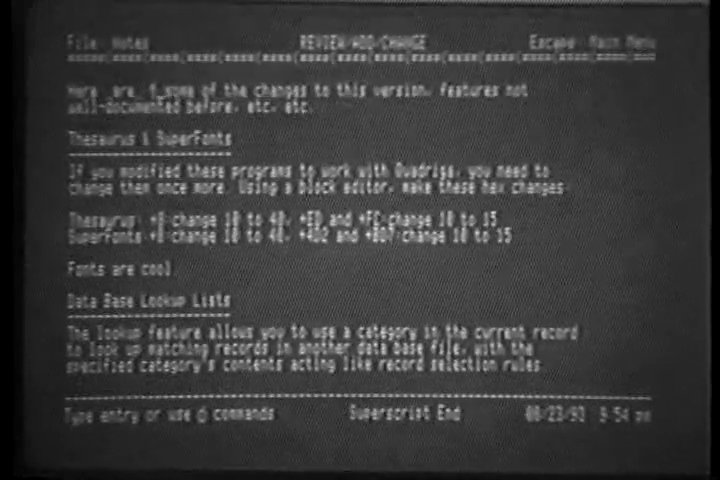
type("ose ")
type("cript")
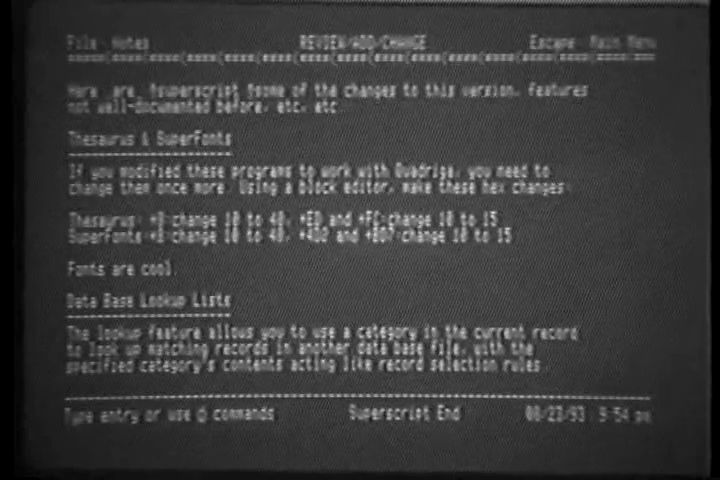
key("Delete")
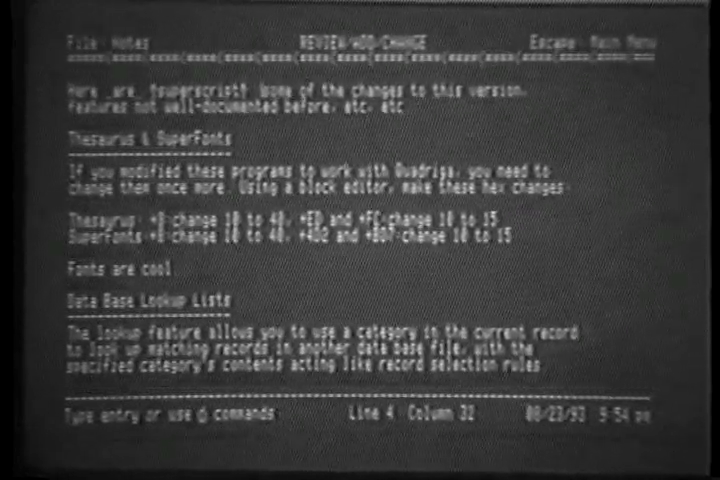
key("Left")
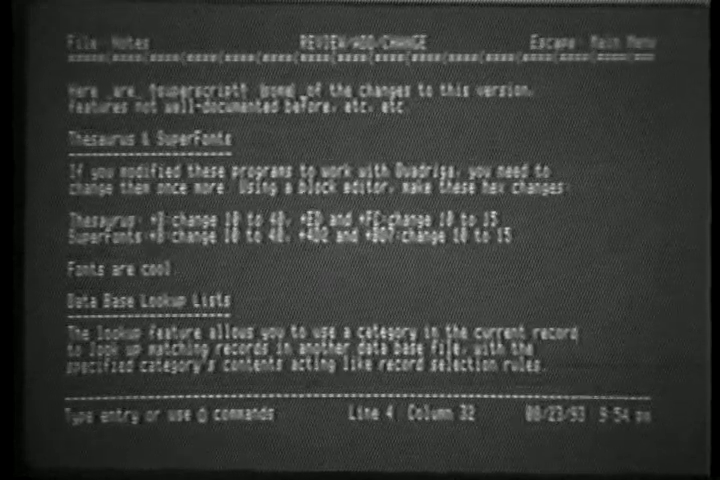
- Insert two more printer option codes after 'some' and check the code at that position
key("F8")
type("PA")
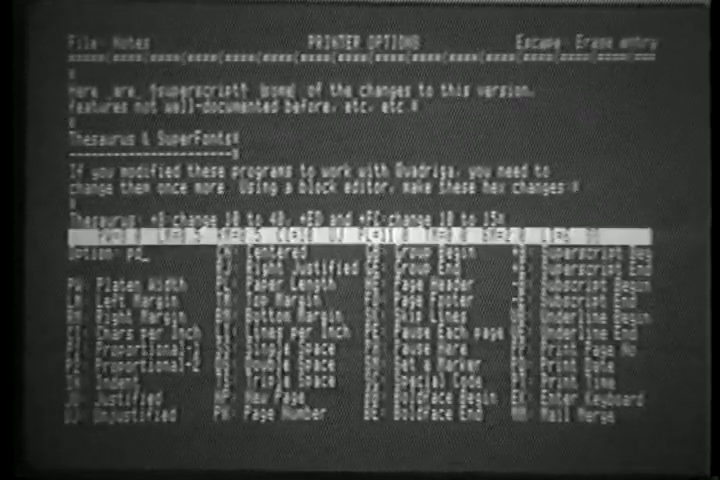
key("Return")
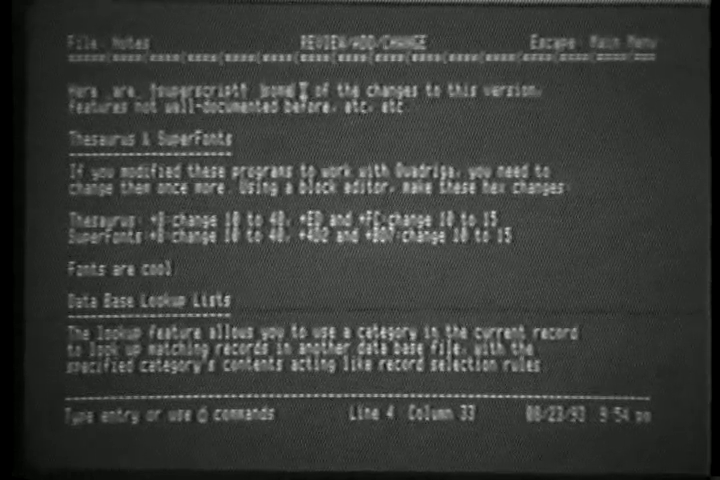
key("super+o")
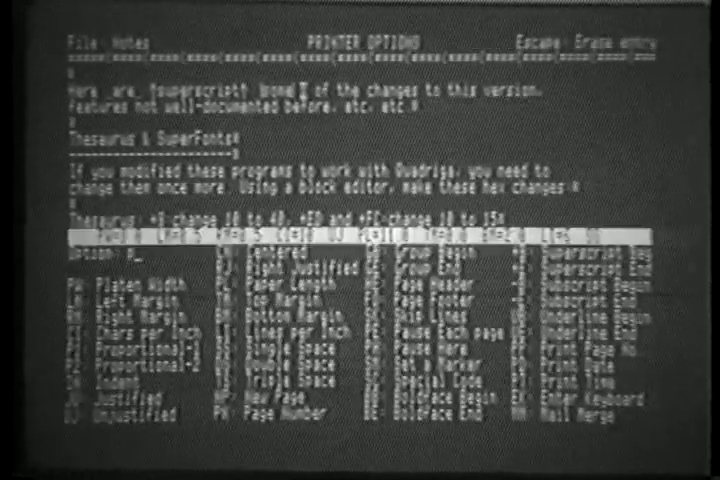
key("Return")
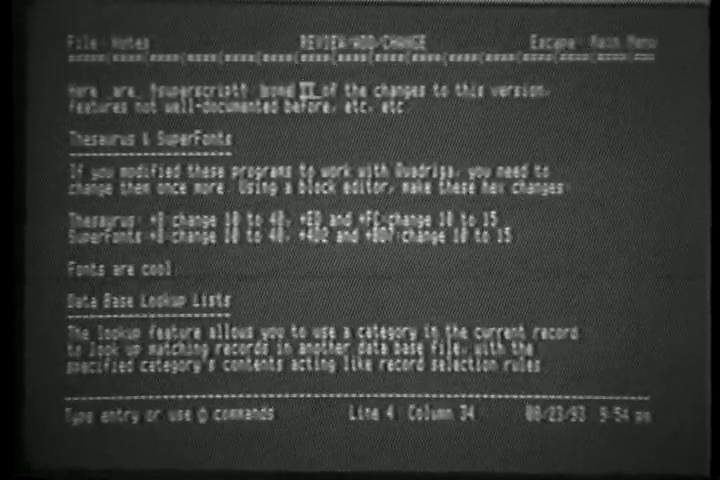
key("super+p")
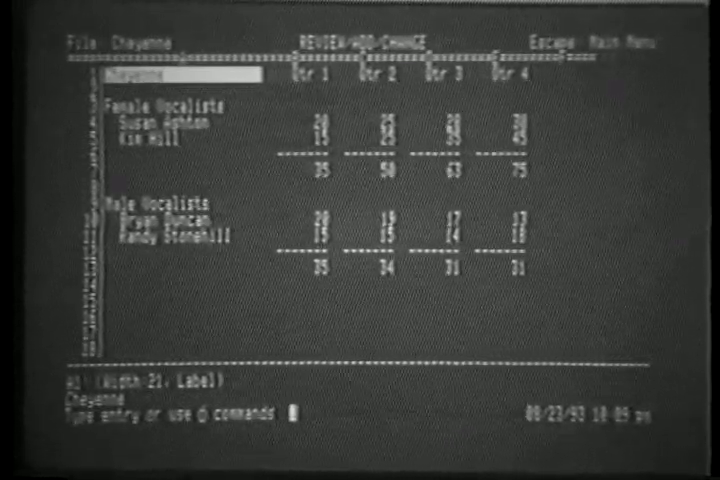
- Switch from Cheyenne to the Los Angeles spreadsheet, then to Nashville, via the Desktop Index
key("alt+q")
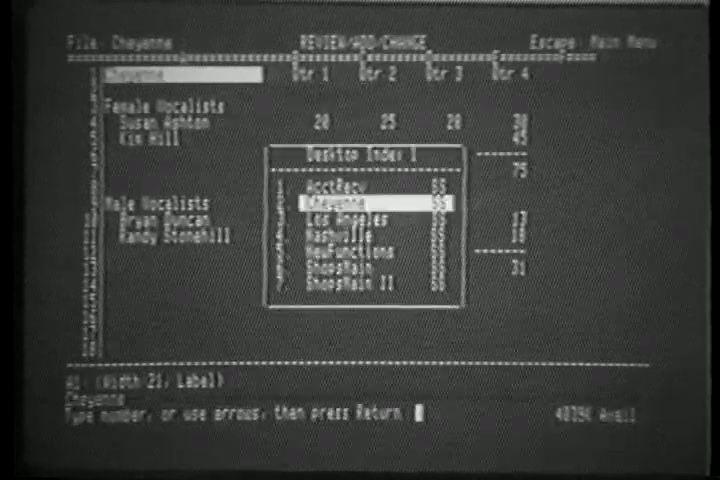
key("Down")
key("Return")
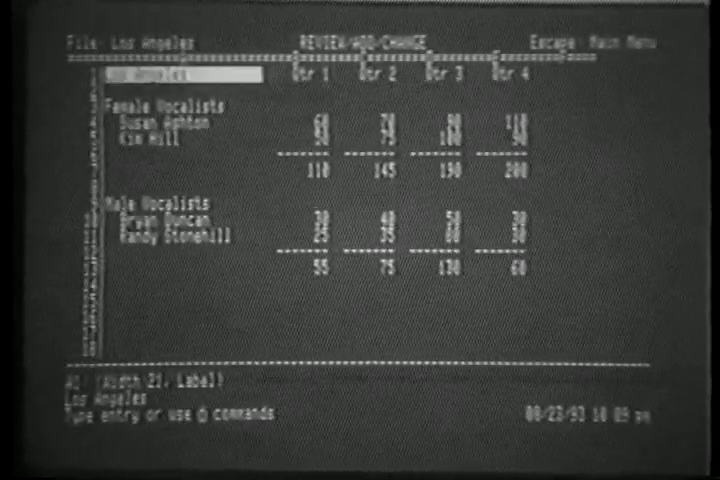
key("alt+q")
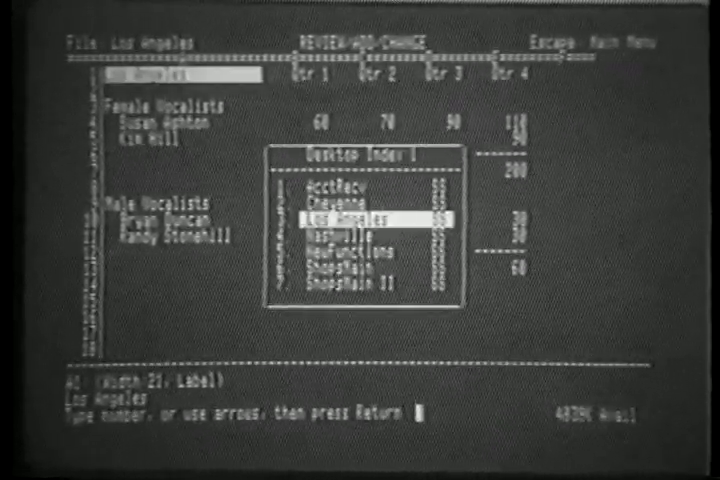
key("Return")
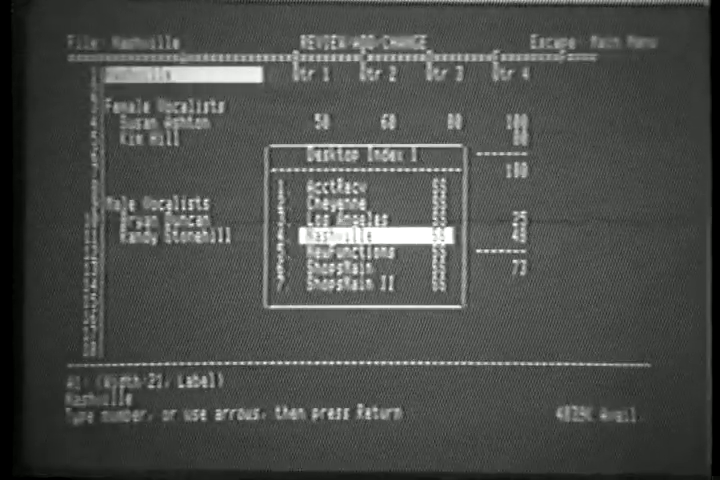
- Switch to ShopsMain and move to Cheyenne's Qtr 1 cell, which references B7 of the Cheyenne file
key("Down")
key("Down")
key("Return")
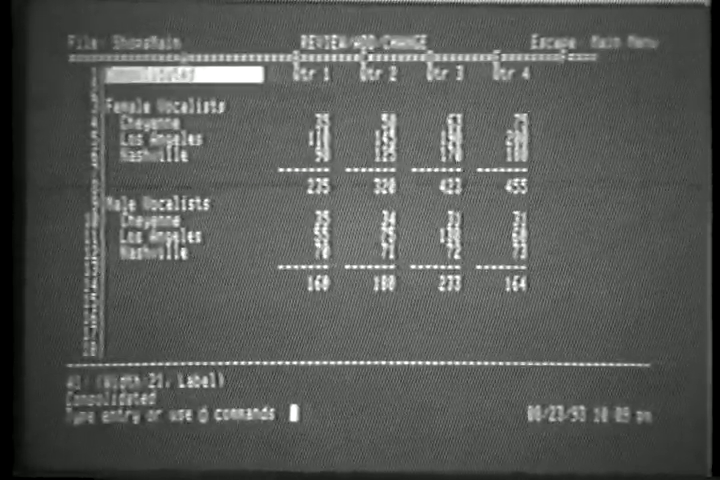
key("Down")
key("Down")
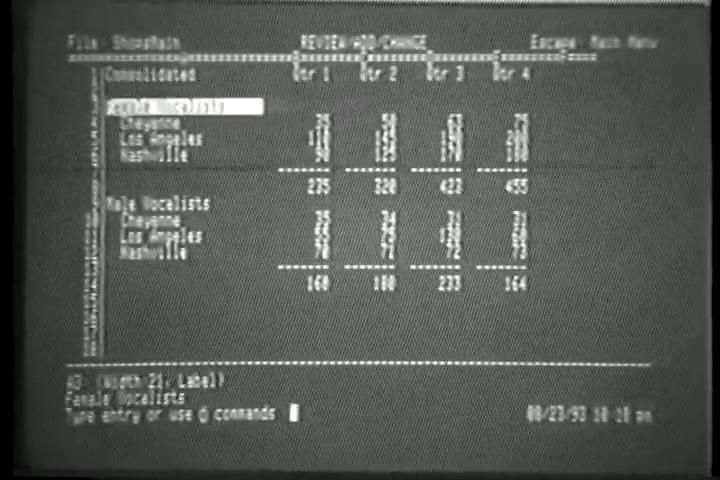
key("Down")
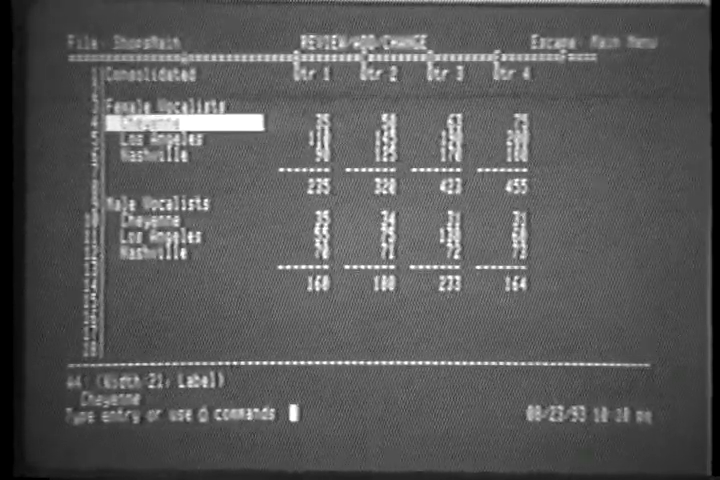
key("Right")
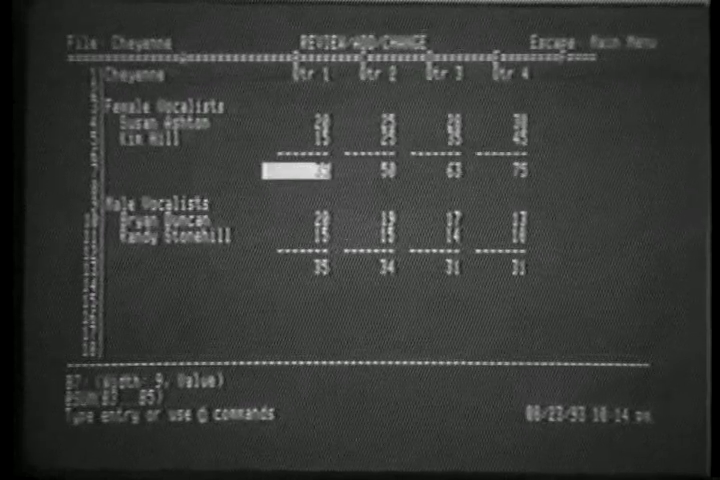
- Raise a Cheyenne Qtr 1 figure to 36, return to ShopsMain and recalculate the total to 236
key("Up")
key("Up")
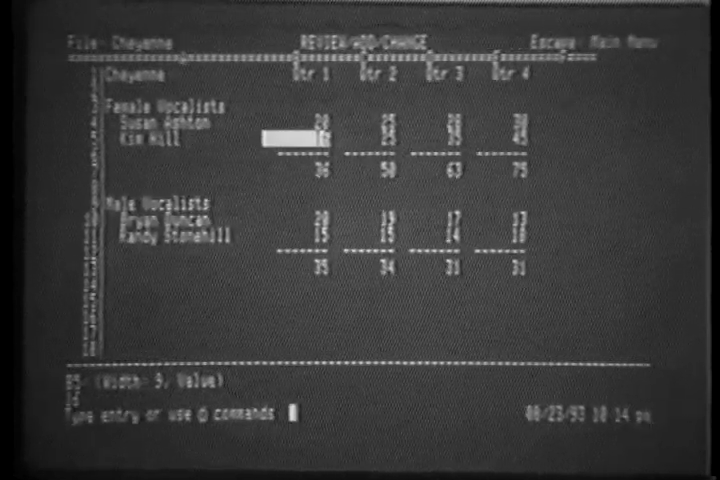
key("super+q")
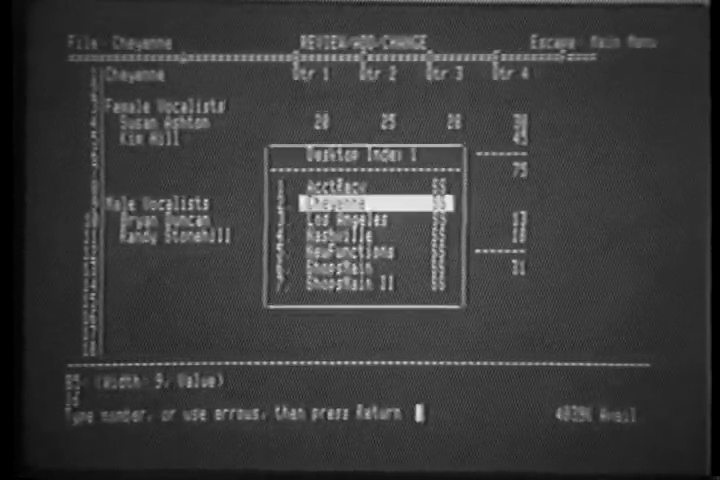
key("Down")
key("Down")
key("Return")
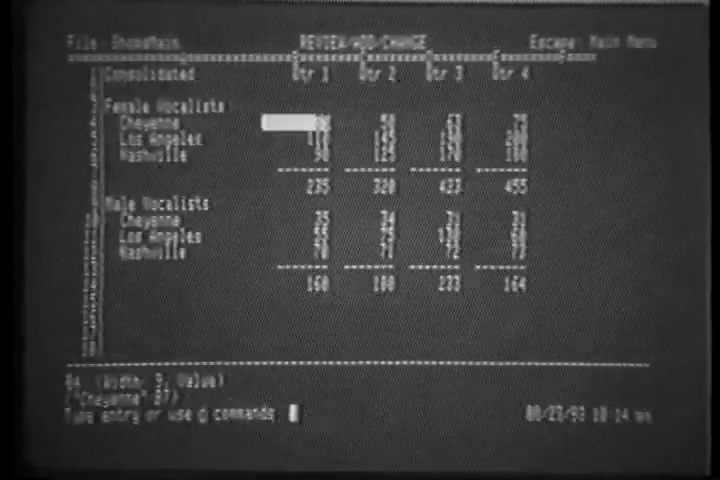
key("super+k")
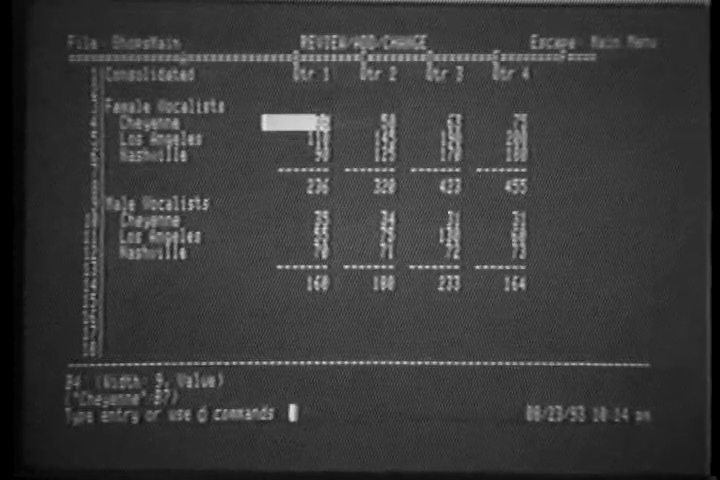
key("Right")
key("Right")
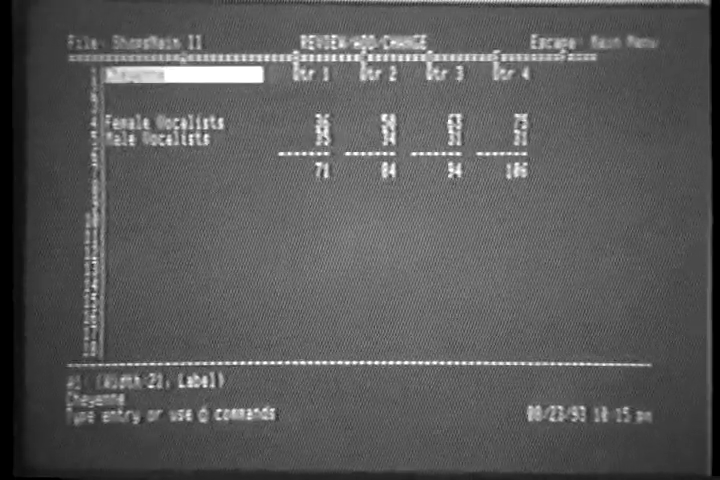
type("Los Ang")
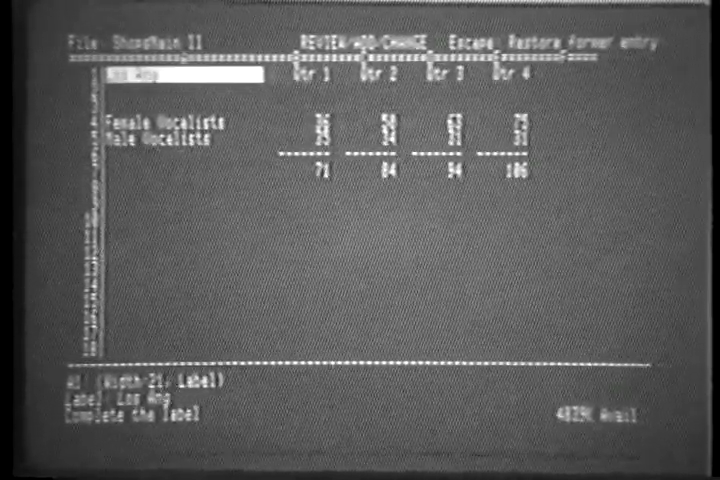
type("el")
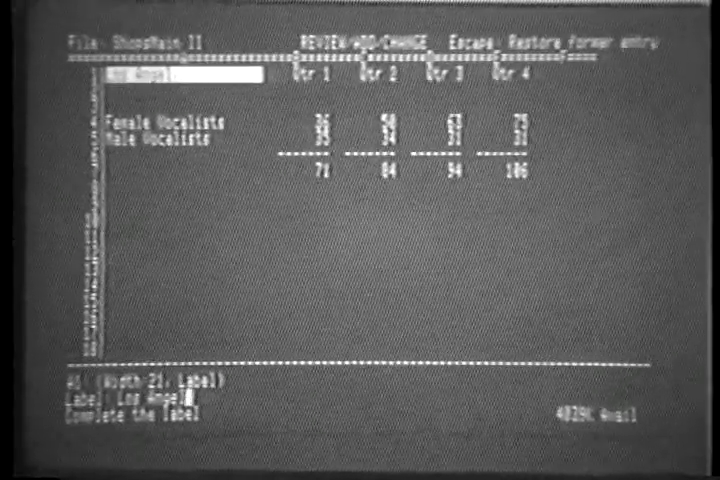
type("es")
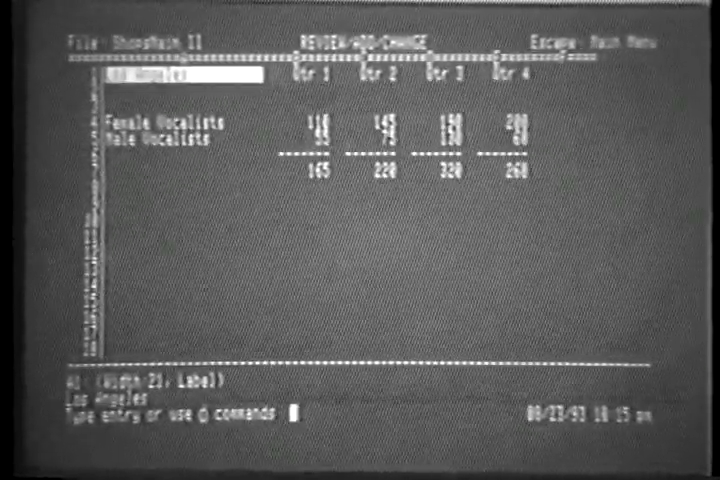
- Review the Qtr 1 column and retitle the sheet 'Nashville' in the title cell
key("Right")
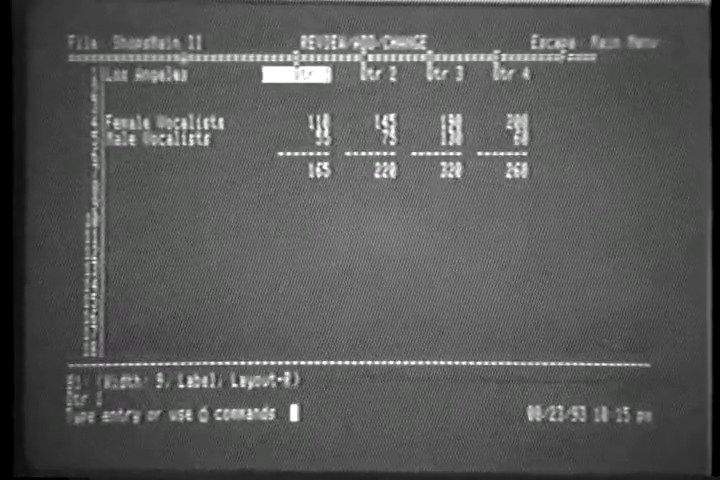
key("Down")
key("Down")
key("Down")
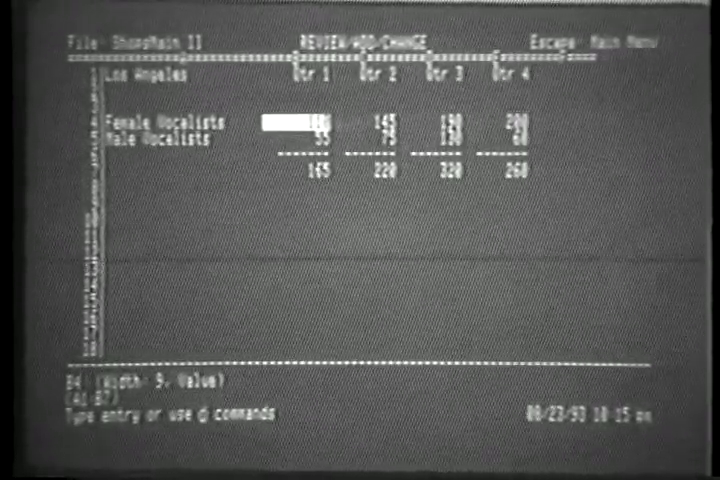
key("Up")
key("Up")
key("Up")
key("Left")
type("Nashvill")
key("BackSpace")
key("BackSpace")
key("BackSpace")
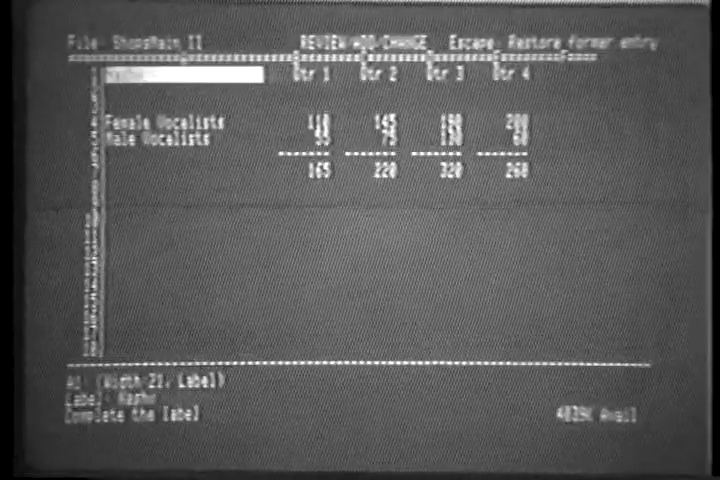
type("le")
key("Return")
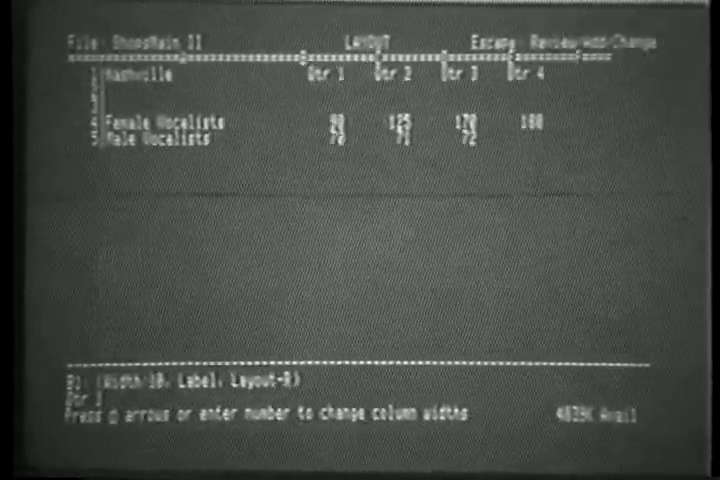
- Apply a 16-character width to the Qtr 1 column and return to the Nashville title cell
key("Right")
key("Right")
key("Left")
key("Left")
key("Left")
key("Right")
key("Right")
key("Right")
key("Right")
key("Right")
key("Right")
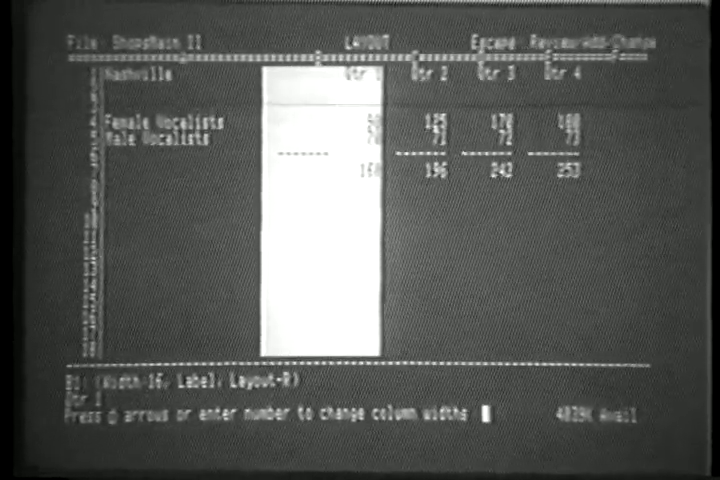
key("Escape")
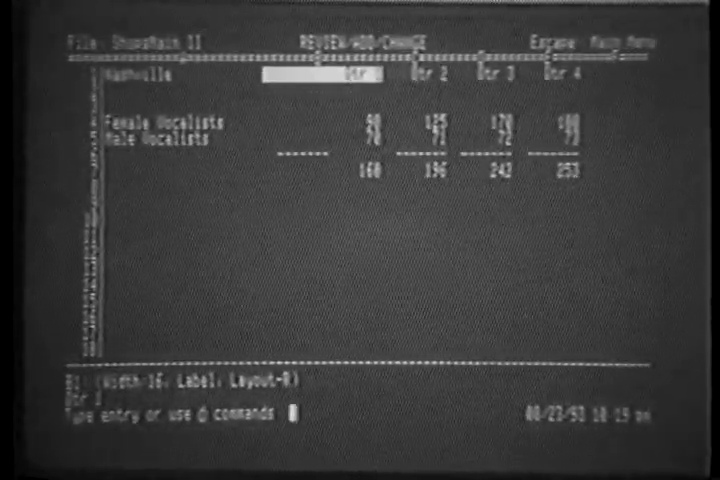
key("Right")
key("Right")
key("Left")
key("Left")
key("Left")
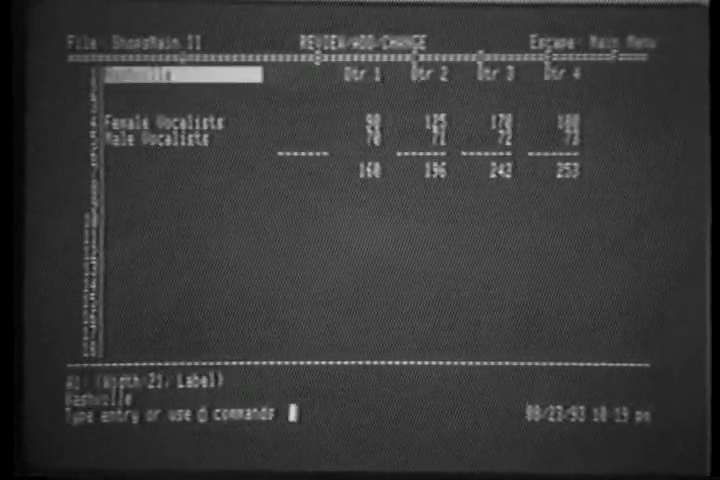
- Step across the quarter headings before switching to the AcctRecv aging sheet
key("Right")
key("Right")
key("Right")
key("Left")
key("Left")
key("Left")
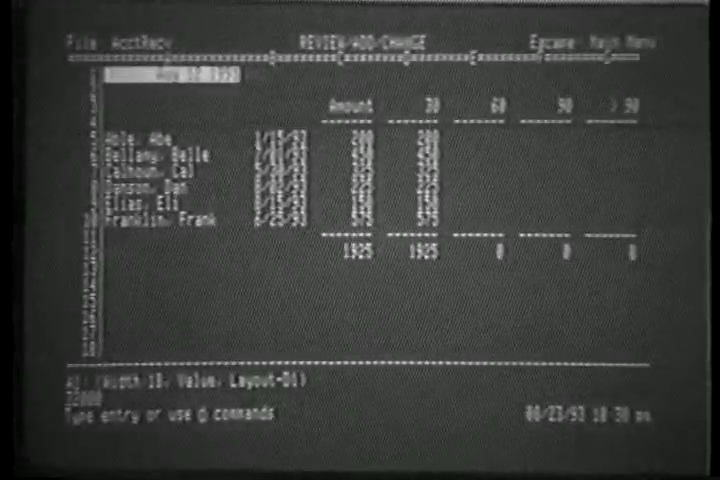
type("+")
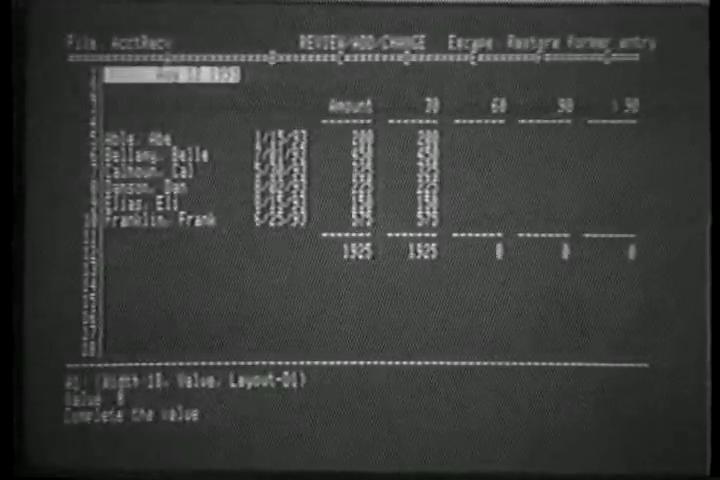
key("Return")
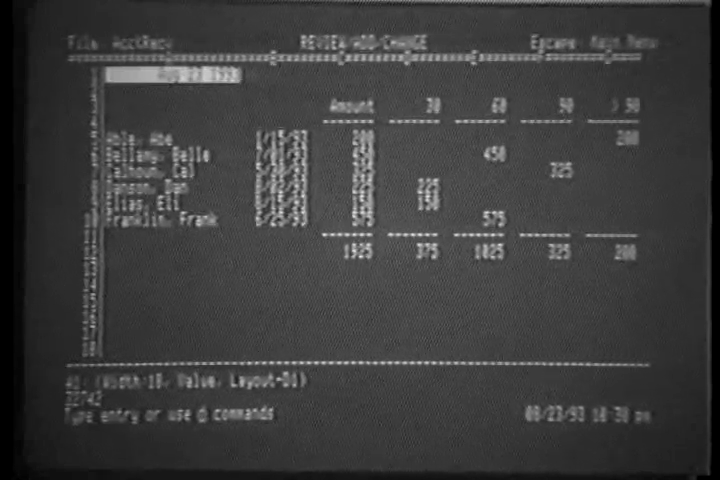
key("Right")
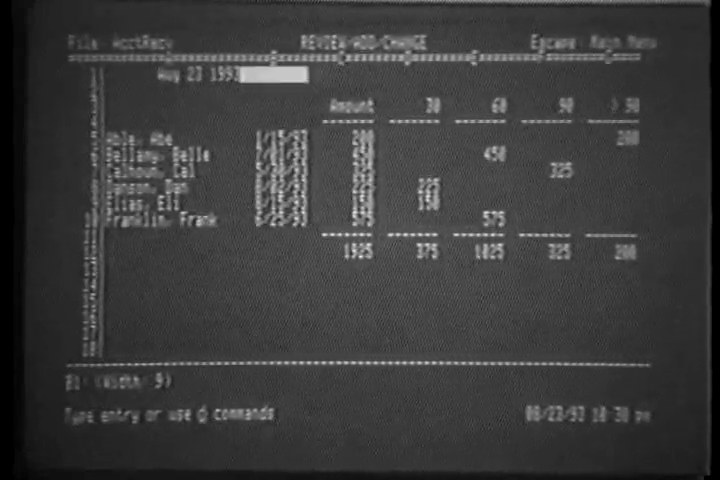
key("Down")
key("Down")
key("Down")
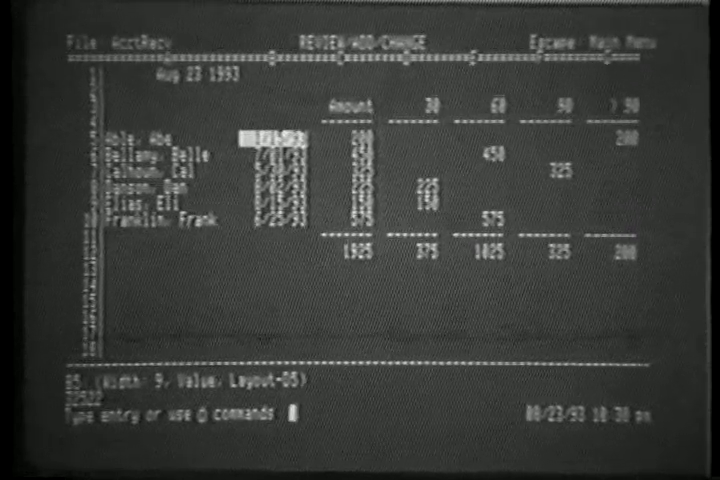
key("Right")
key("Right")
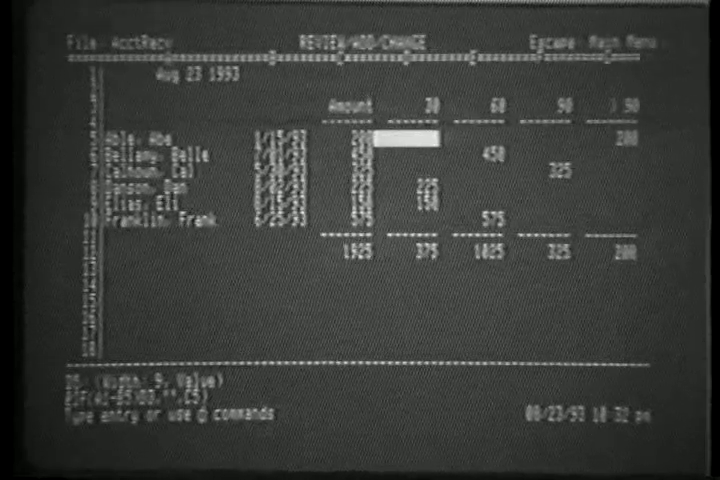
key("Right")
key("Right")
key("Right")
key("Left")
key("Left")
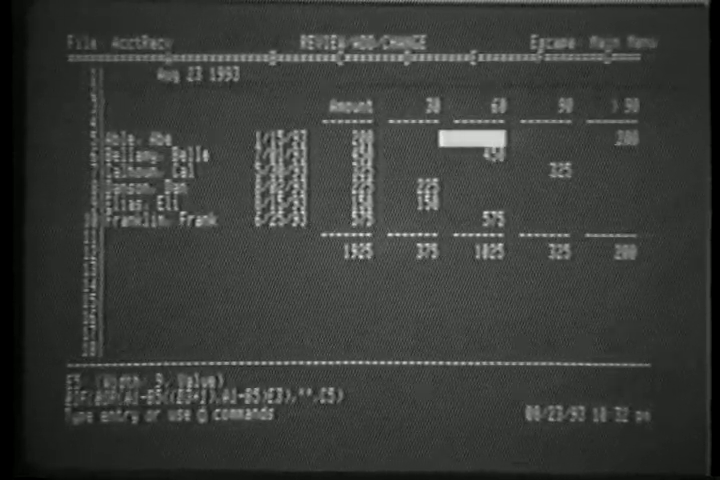
key("Down")
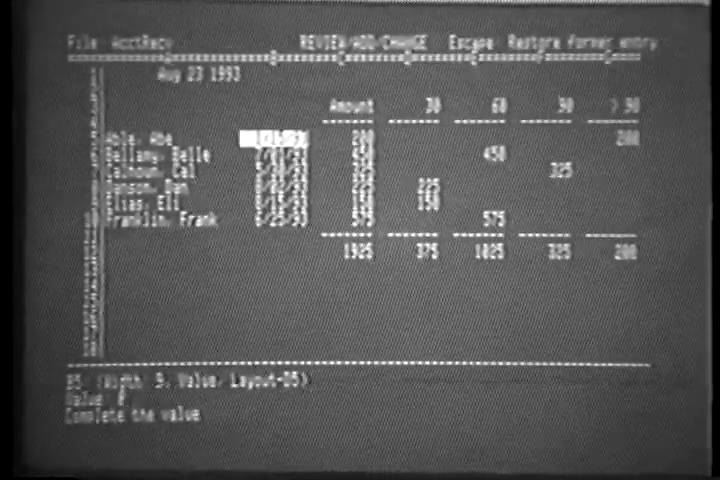
type("/23/")
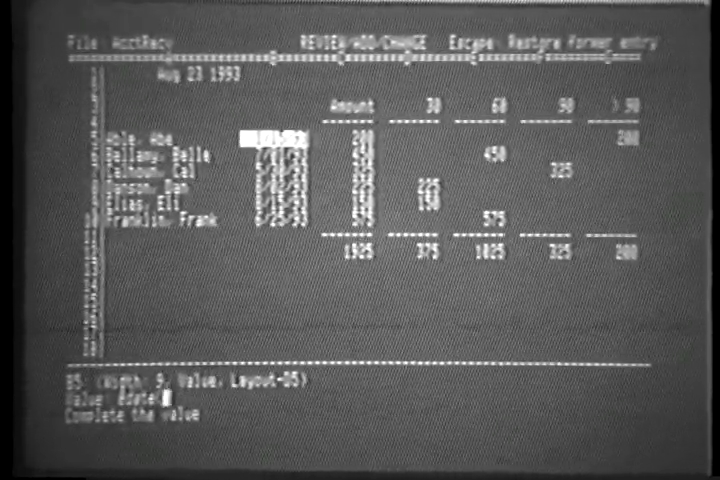
type("93,")
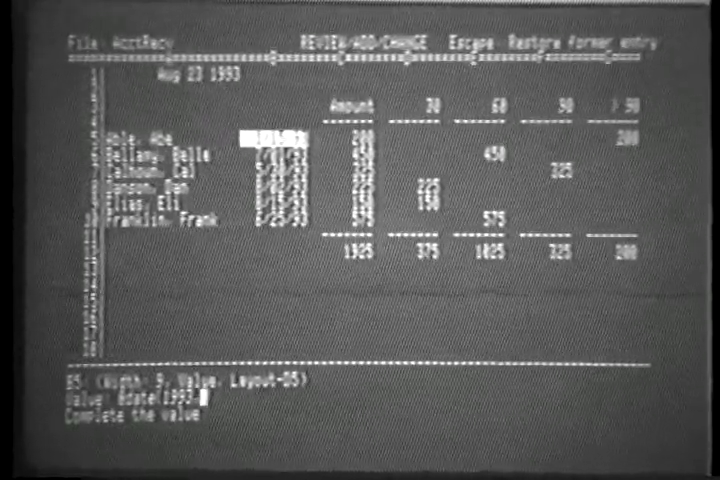
type("1,")
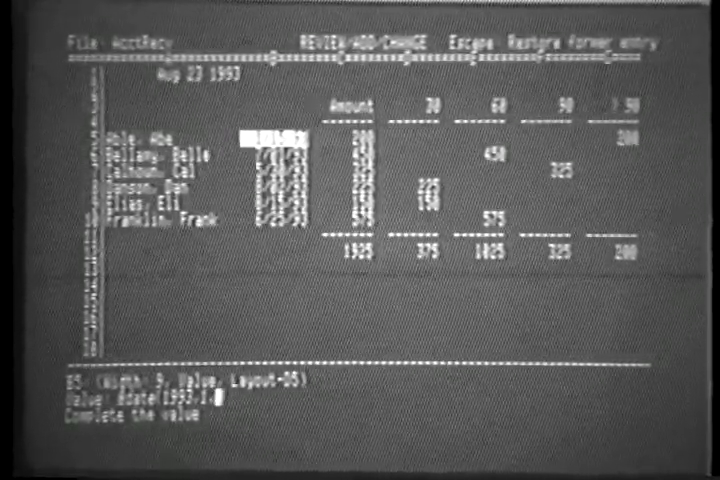
type("20")
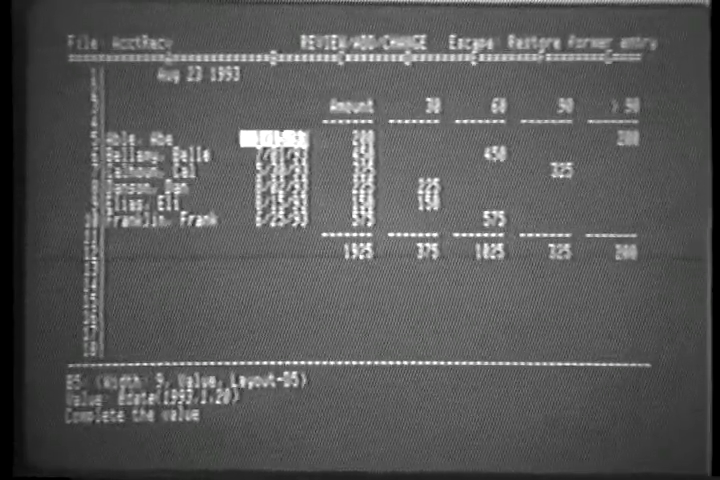
key("Return")
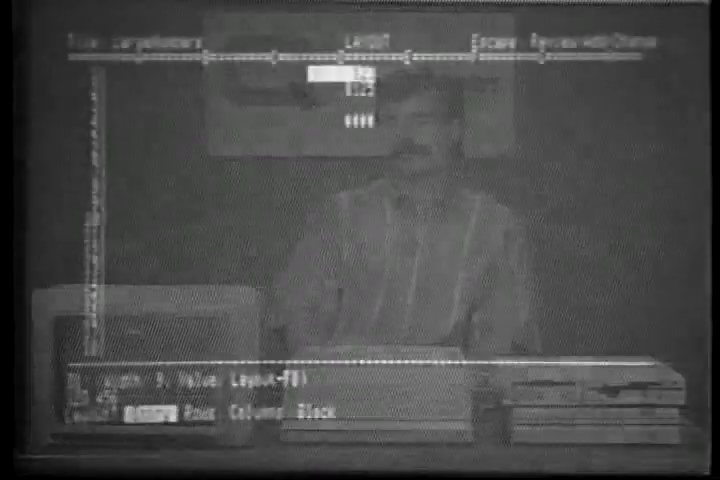
- Format the first number's cell as exponential notation with 0 decimal places
key("Return")
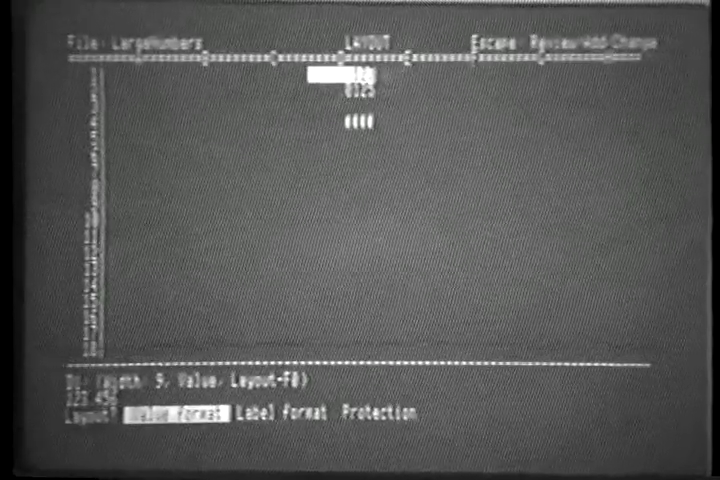
key("Return")
key("Right")
key("Right")
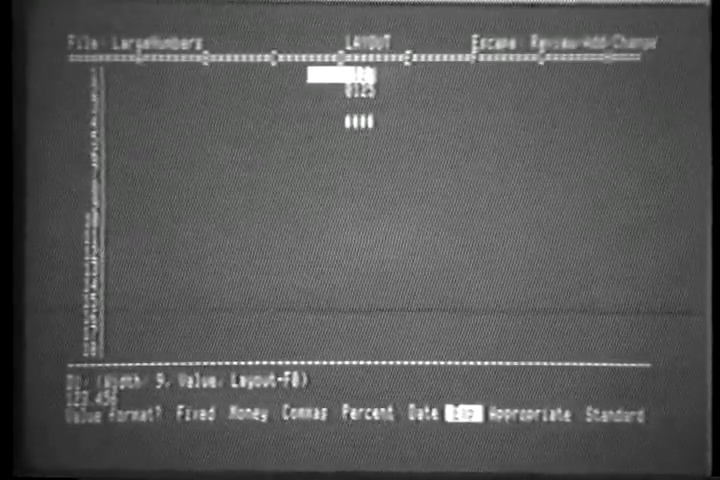
type("0")
key("Return")
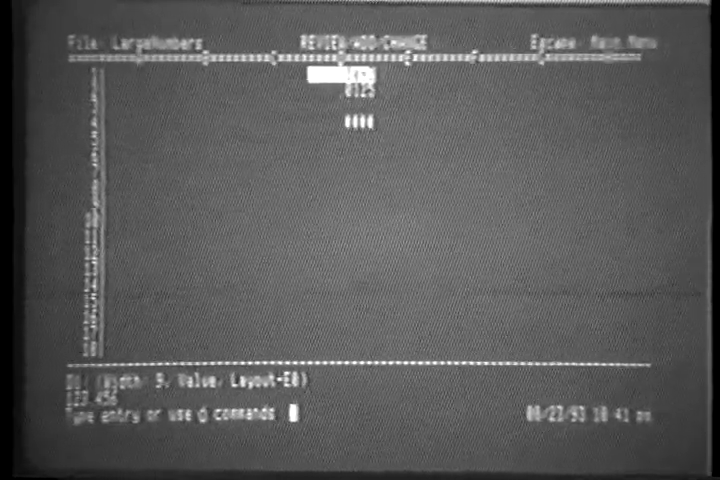
key("Down")
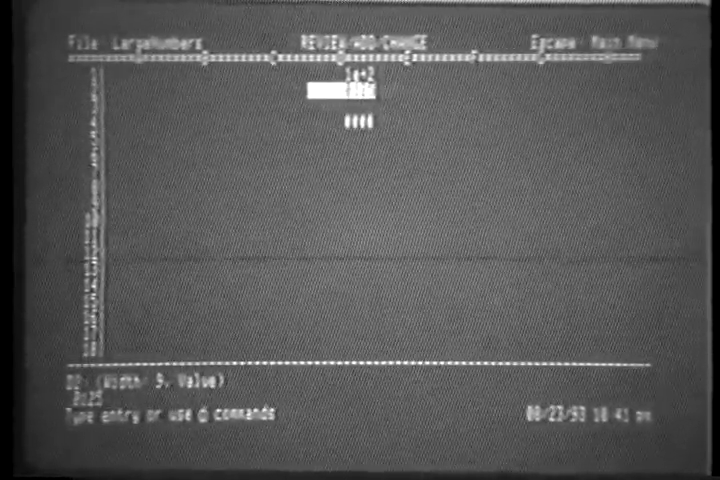
- Format the second number's cell as exponential notation with 3 decimal places
key("alt+l")
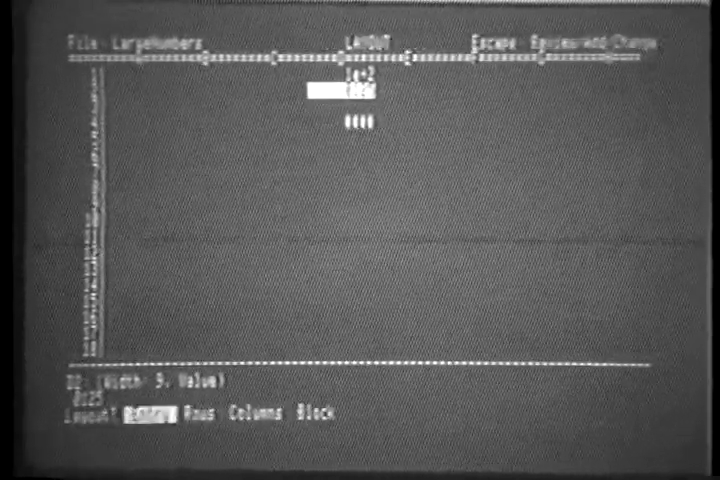
key("Return")
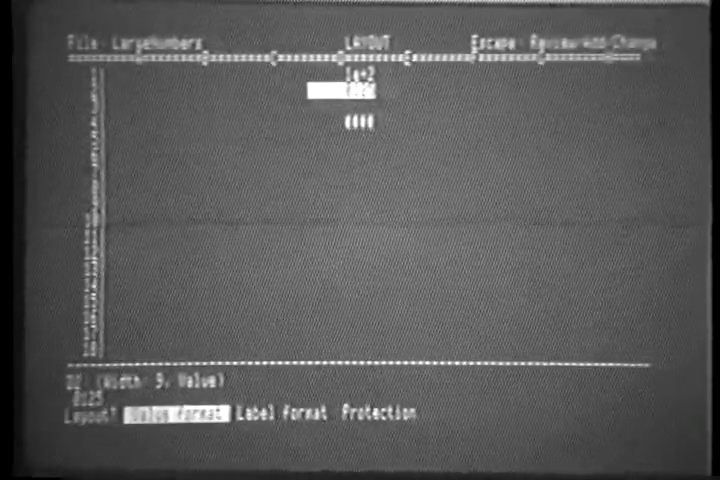
key("Return")
key("Right")
key("Right")
key("Right")
key("Right")
key("Right")
key("Return")
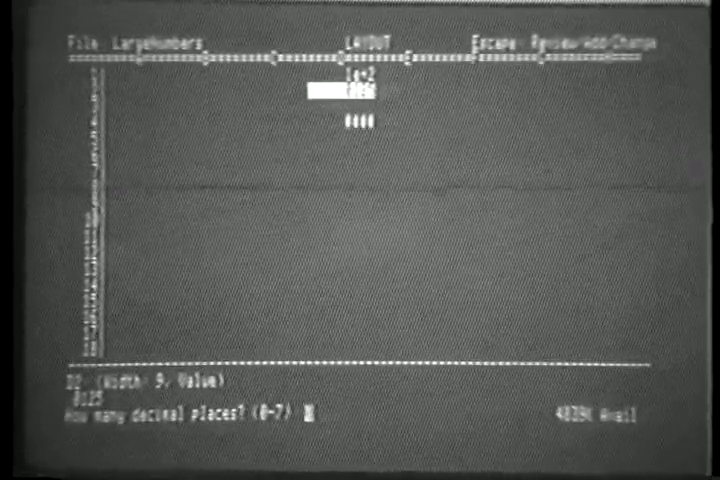
type("3")
key("Return")
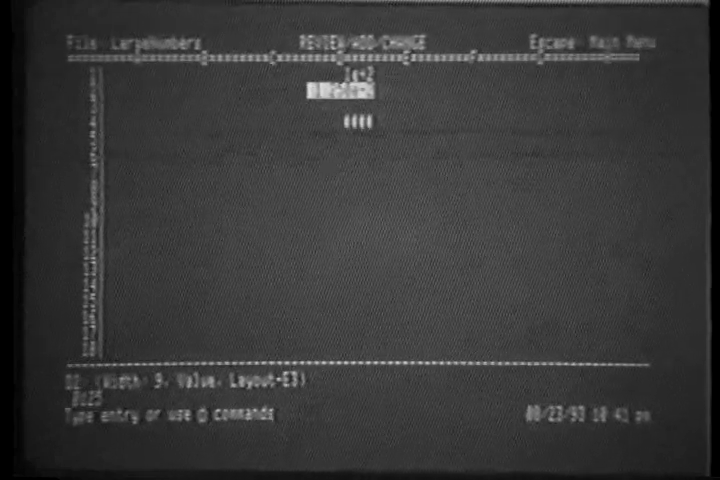
key("Down")
key("Down")
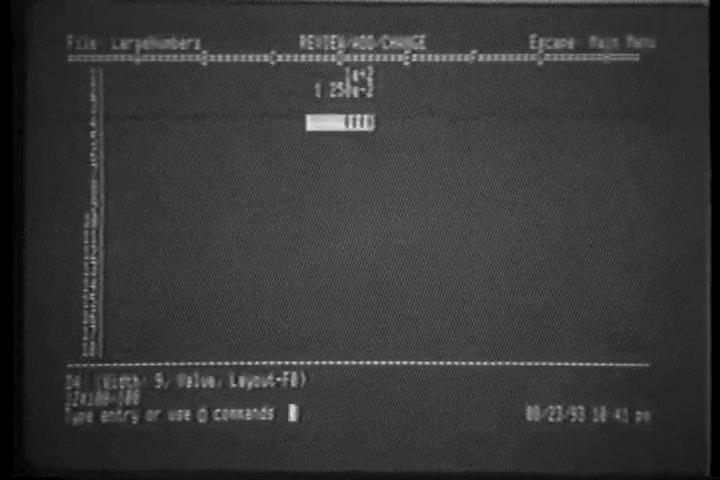